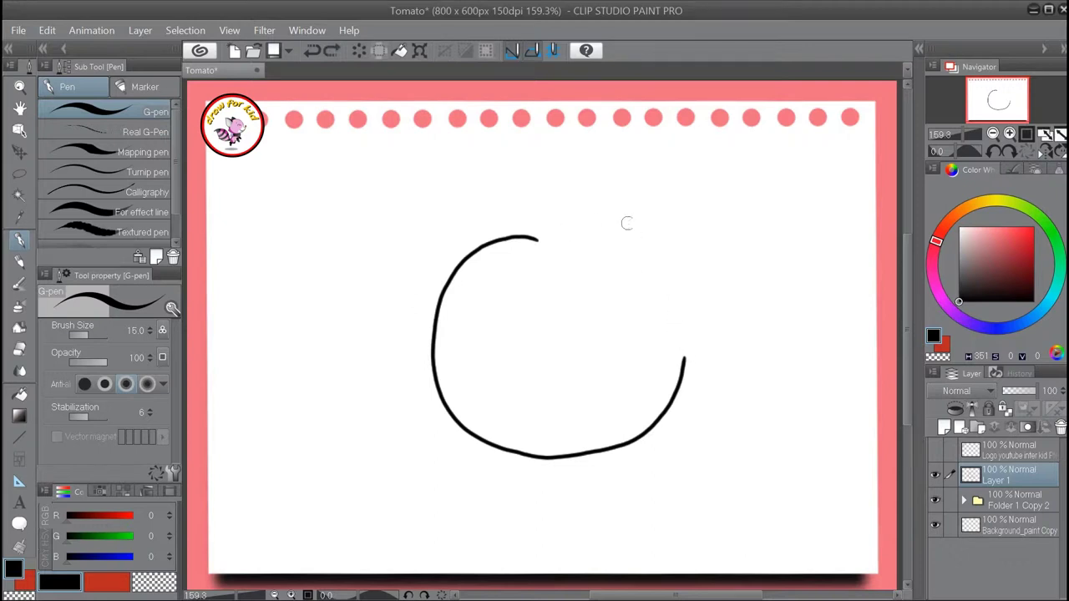
Close the tomato's round body outline with the G-pen and tidy the stroke join with the eraser.
mouse_move(682, 365)
mouse_down()
mouse_move(685, 315)
mouse_move(655, 257)
mouse_move(576, 224)
mouse_move(490, 243)
mouse_move(537, 236)
mouse_up()
key(e)
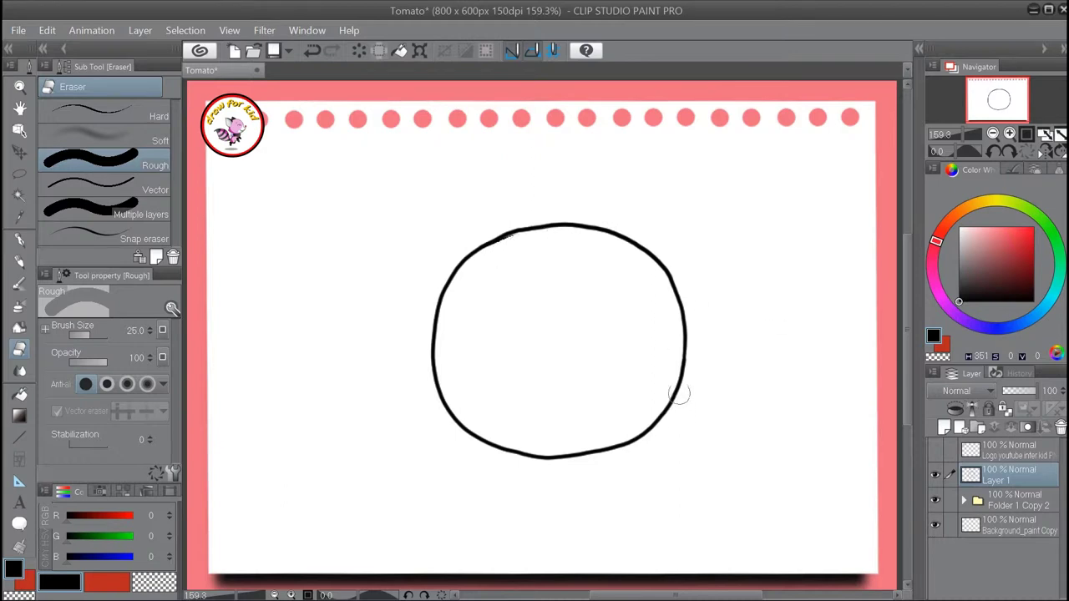
key(p)
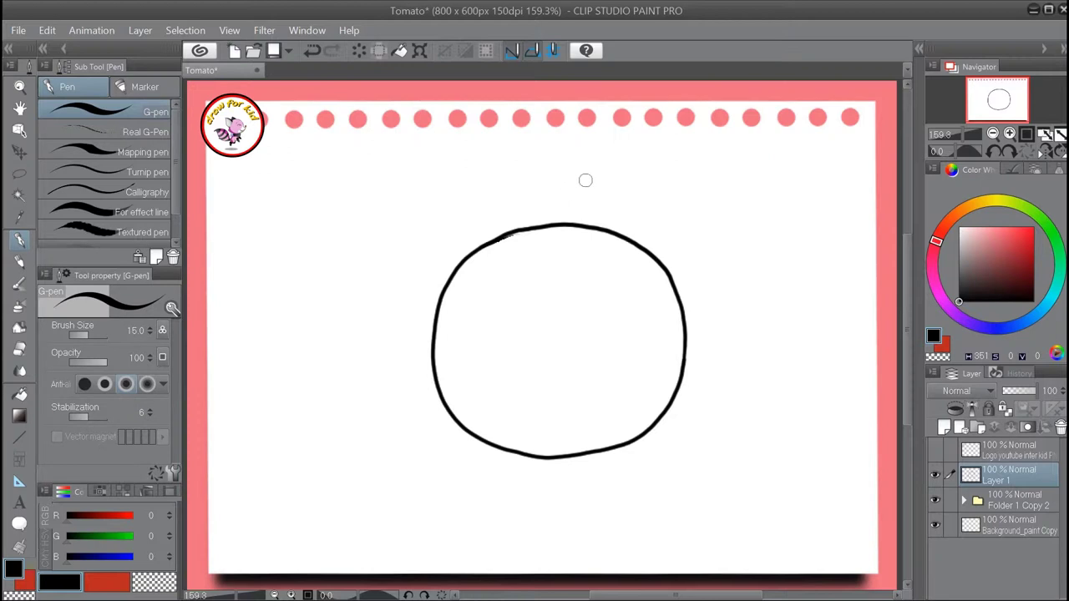
Draw a slanted stem with a cut end and a crown of pointed leaves on top of the tomato.
mouse_move(589, 173)
mouse_down()
mouse_move(593, 192)
mouse_move(576, 185)
mouse_move(561, 210)
mouse_up()
key(ctrl+z)
mouse_move(589, 174)
mouse_down()
mouse_move(559, 212)
mouse_move(505, 242)
mouse_move(536, 239)
mouse_move(526, 258)
mouse_move(553, 242)
mouse_move(557, 274)
mouse_move(591, 252)
mouse_move(601, 269)
mouse_move(612, 241)
mouse_move(628, 252)
mouse_move(603, 219)
mouse_move(581, 211)
mouse_move(599, 186)
mouse_up()
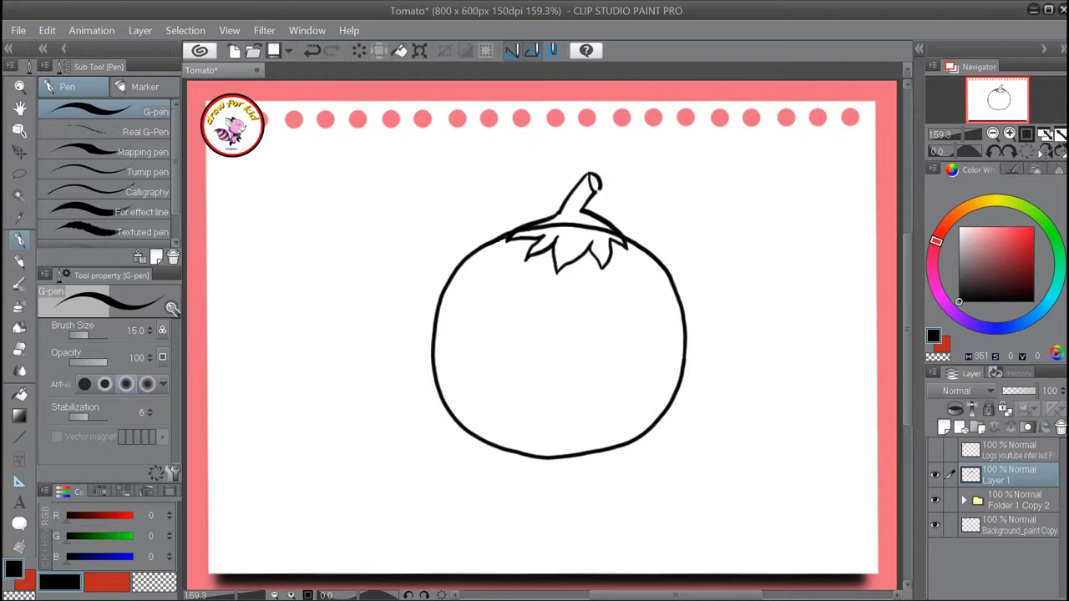
Erase the body outline running through the leaves, reducing the eraser size to 8 for the narrow parts.
key(e)
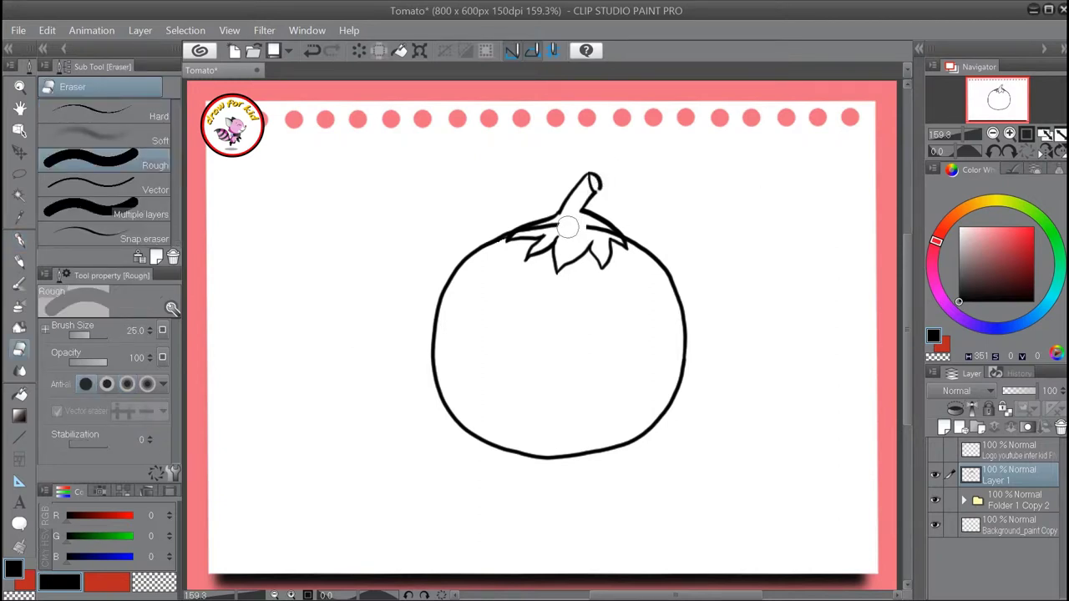
key(bracketleft)
key(bracketleft)
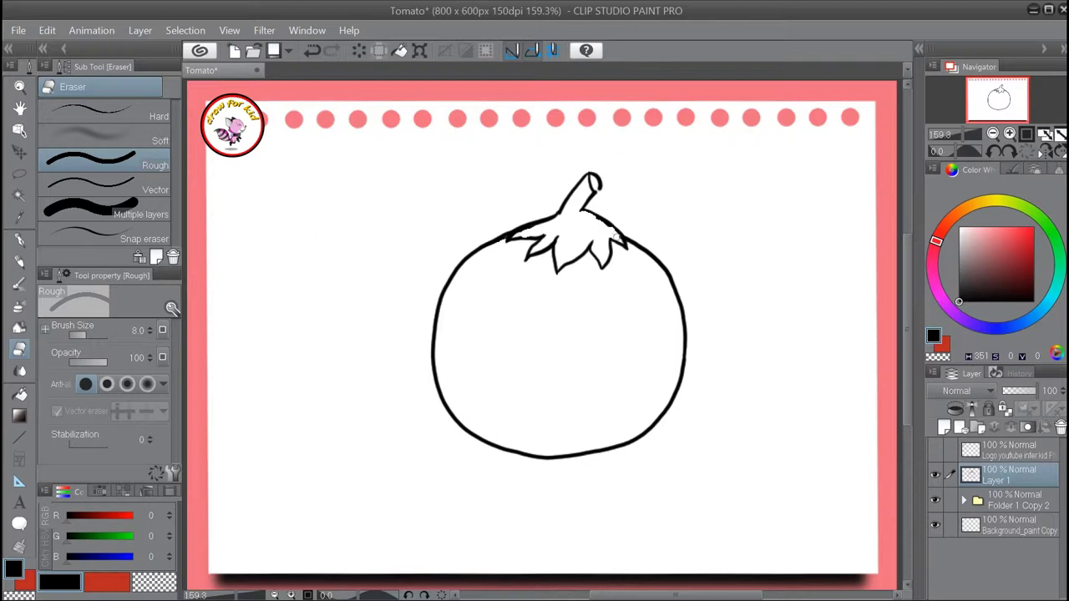
Redraw the thinned upper edges of the leaves and add a short line at the base of the stem.
key(p)
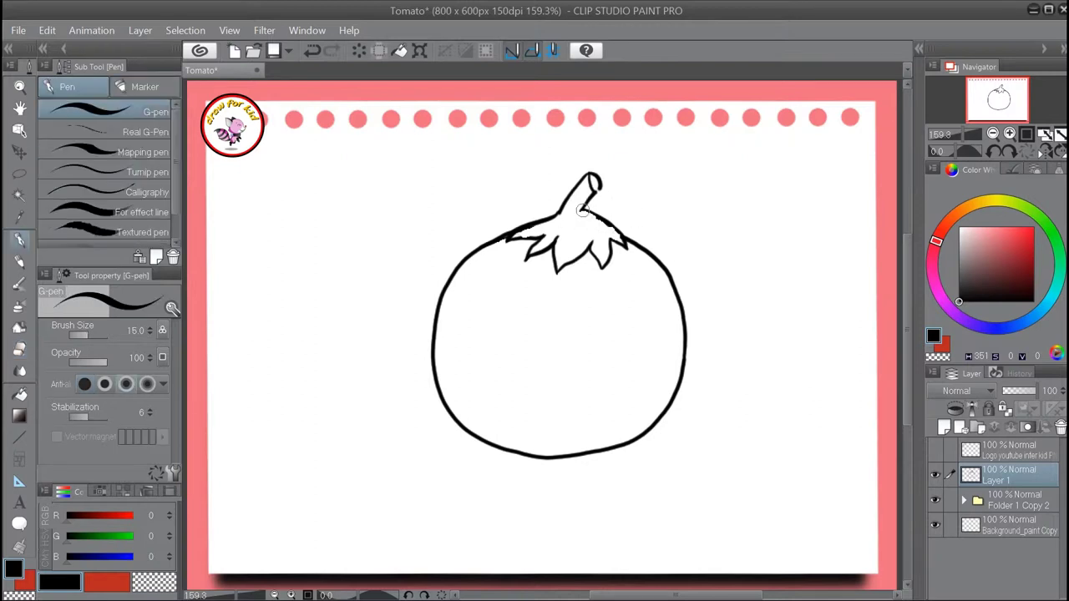
drag(603, 219, 624, 243)
drag(508, 240, 548, 224)
drag(565, 219, 581, 221)
Draw two oval eyes with curved pupil lines and an arched eyebrow above each eye.
mouse_move(519, 298)
mouse_down()
mouse_move(522, 338)
mouse_move(539, 341)
mouse_move(553, 311)
mouse_move(538, 287)
mouse_move(519, 310)
mouse_up()
mouse_move(610, 291)
mouse_down()
mouse_move(600, 319)
mouse_move(608, 338)
mouse_move(631, 331)
mouse_move(631, 292)
mouse_move(612, 290)
mouse_move(614, 310)
mouse_move(627, 308)
mouse_up()
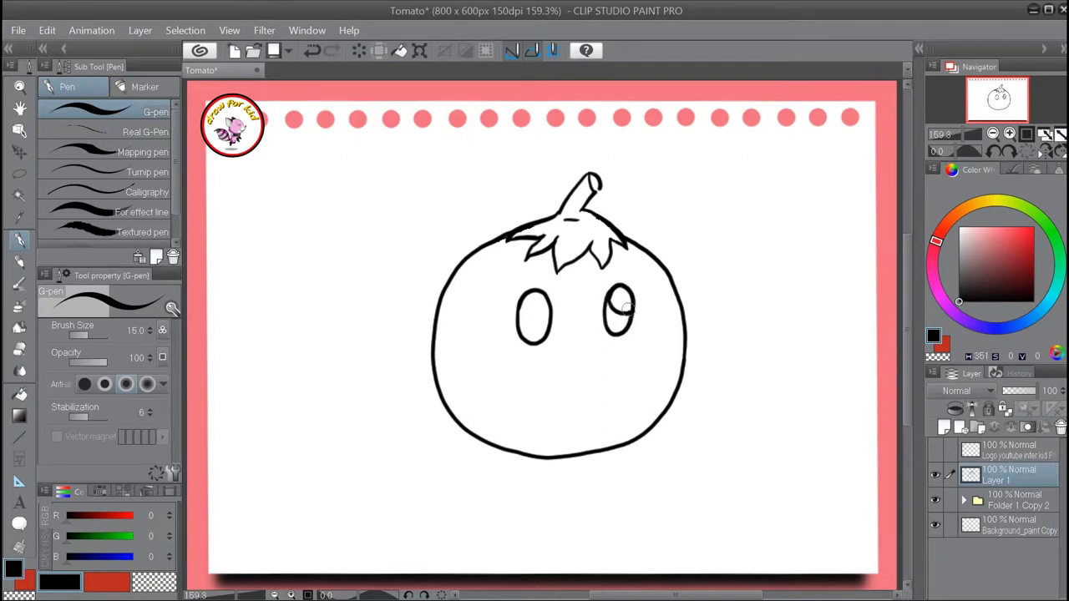
mouse_move(520, 299)
mouse_down()
mouse_move(536, 325)
mouse_move(552, 315)
mouse_up()
drag(514, 281, 548, 275)
drag(600, 279, 637, 279)
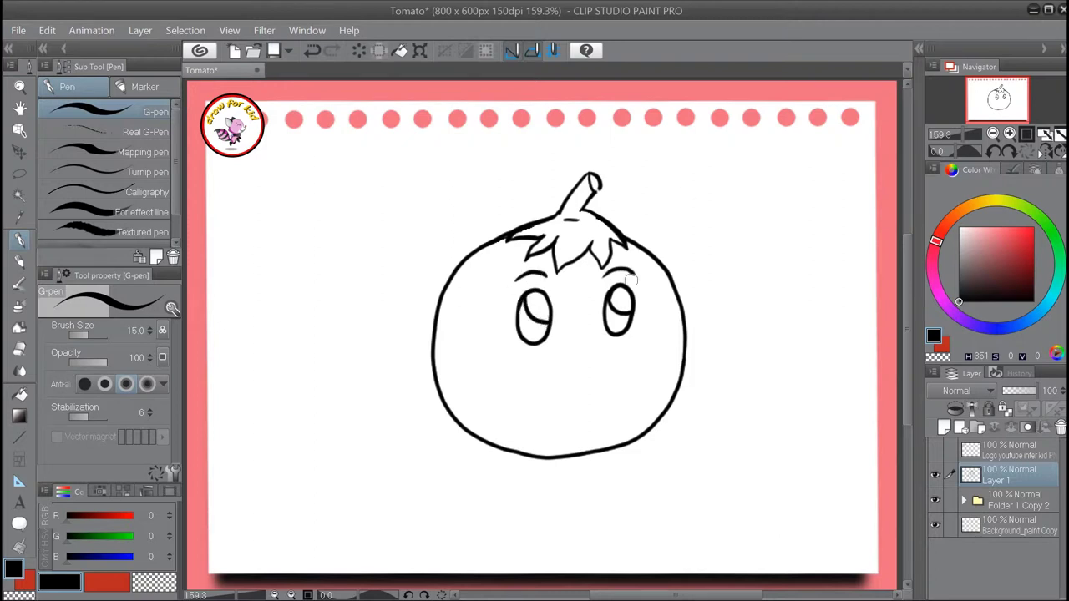
Fill the pupils of both eyes with black.
key(g)
click(620, 299)
click(541, 306)
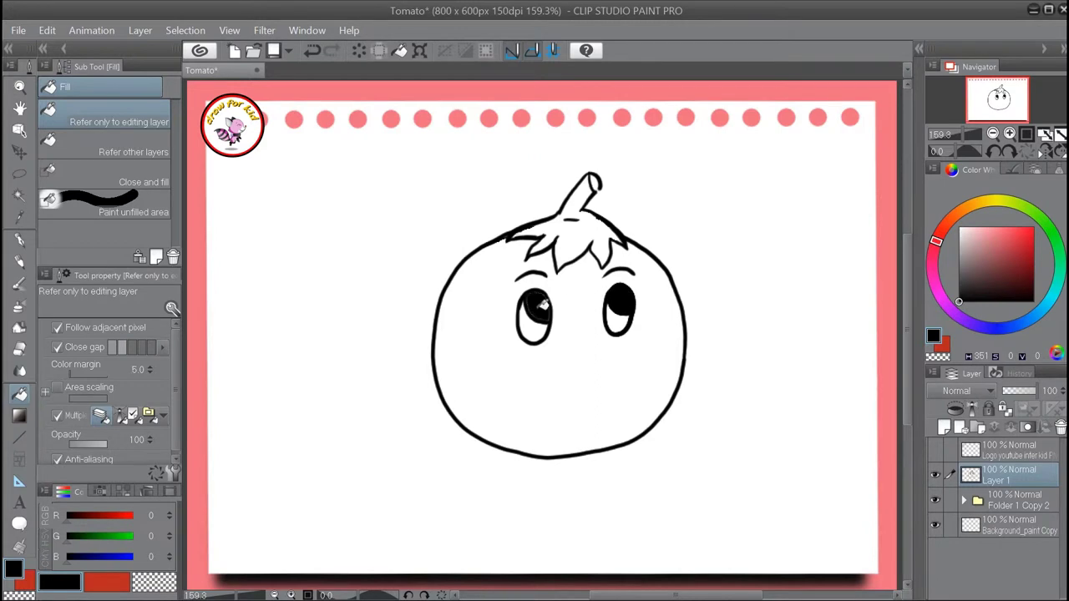
Add a white highlight dot to each pupil with the G-pen at brush size 17.
alt+click(643, 253)
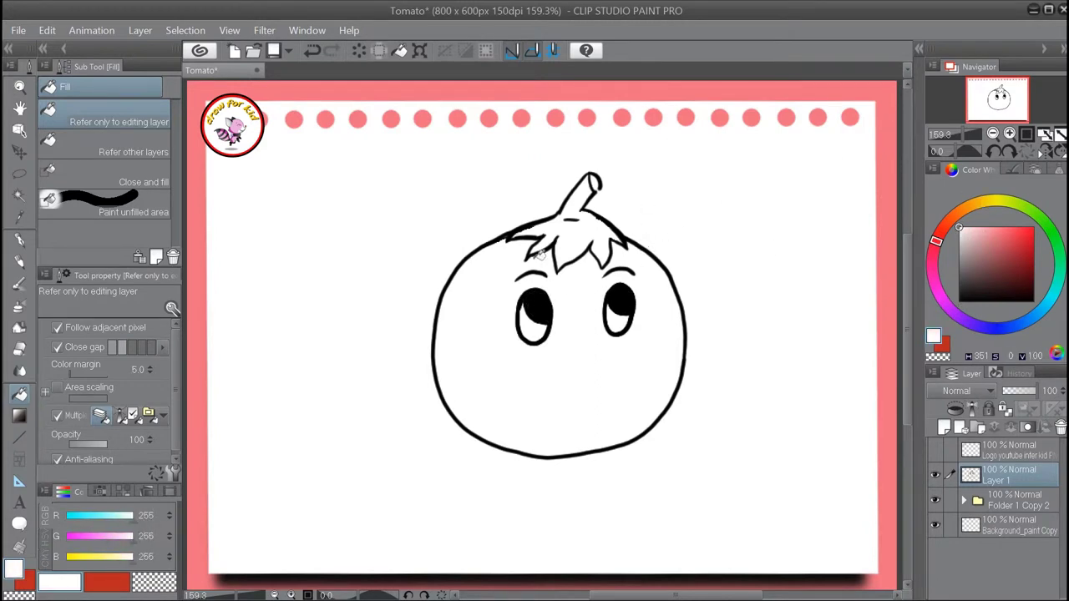
key(p)
key(bracketleft)
key(bracketright)
key(bracketright)
click(536, 297)
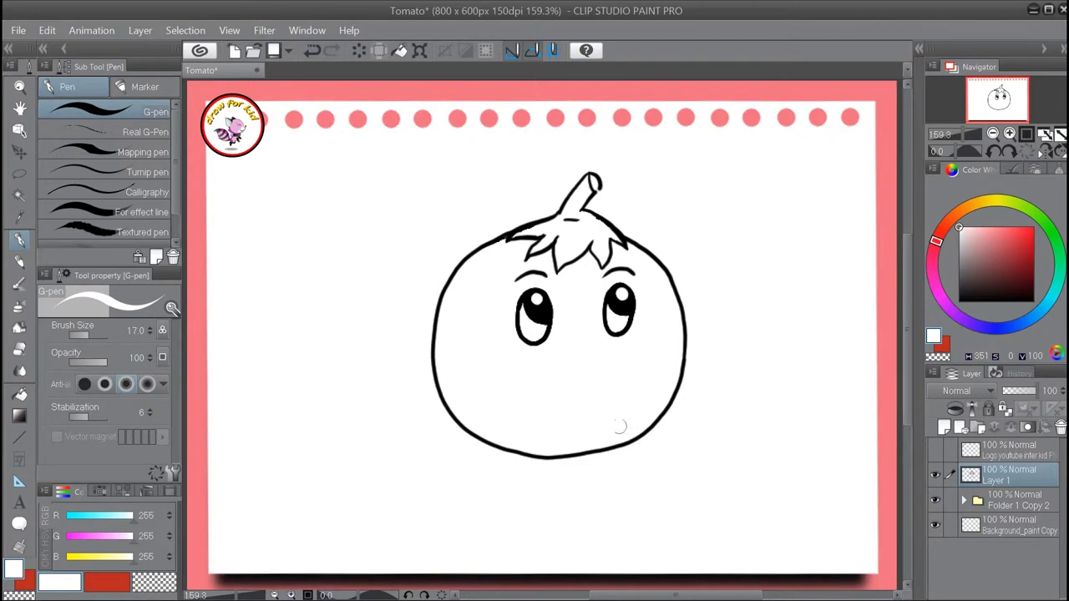
Draw a curved nose and an open smiling mouth with a tongue, using black at brush size 15.
drag(1008, 289, 958, 302)
key(bracketleft)
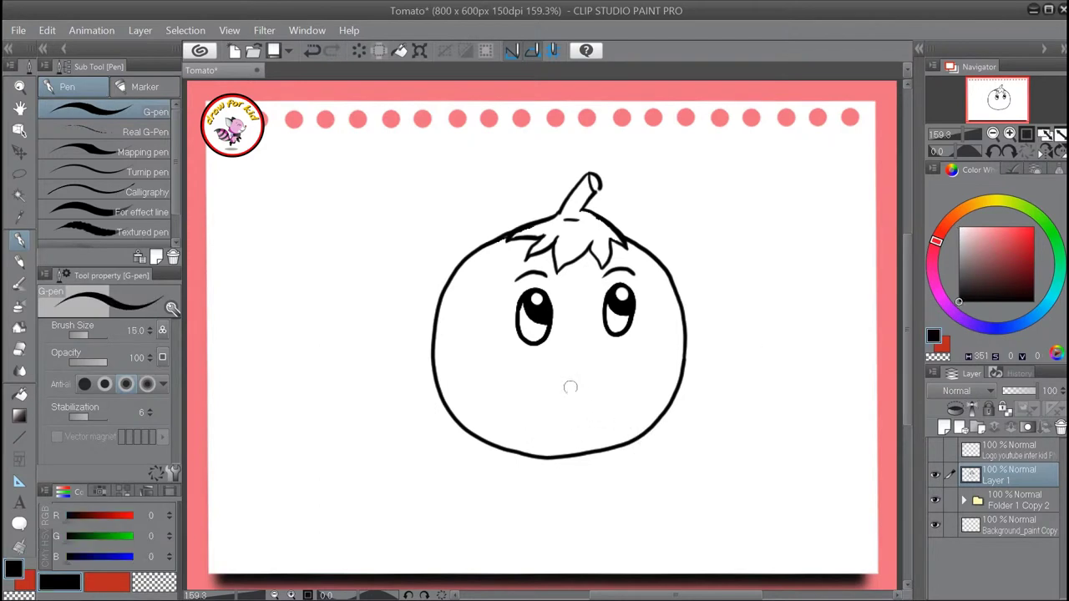
mouse_move(565, 357)
mouse_down()
mouse_move(586, 368)
mouse_move(568, 374)
mouse_move(575, 387)
mouse_move(598, 376)
mouse_move(540, 416)
mouse_move(543, 435)
mouse_move(568, 425)
mouse_move(595, 379)
mouse_up()
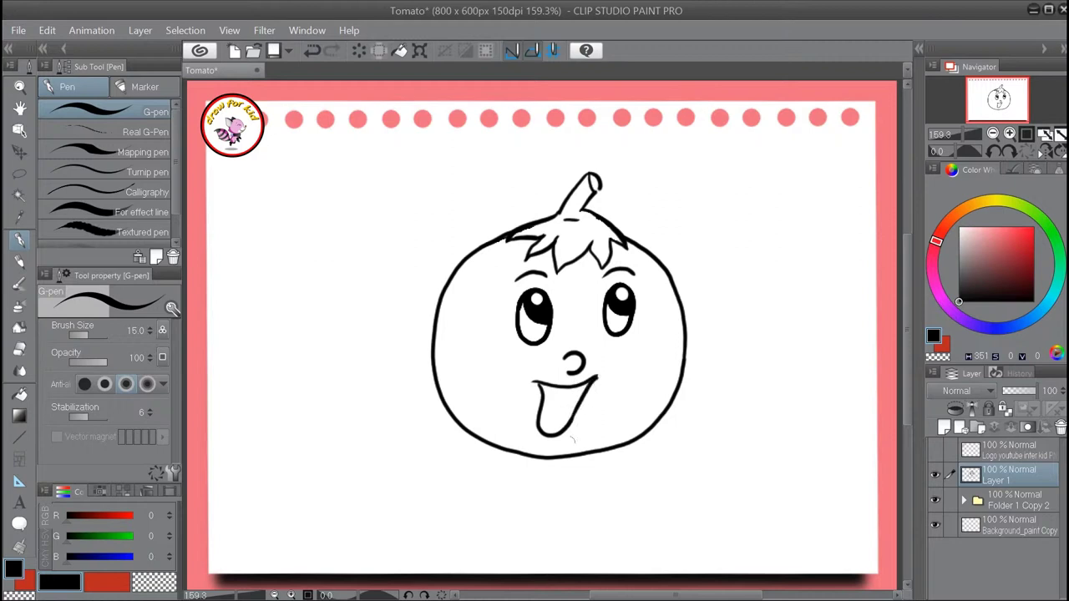
drag(535, 415, 573, 405)
On a new layer, draw a raised foot with an inner sole line over the body's lower right edge and tidy its outline.
key(ctrl+shift+n)
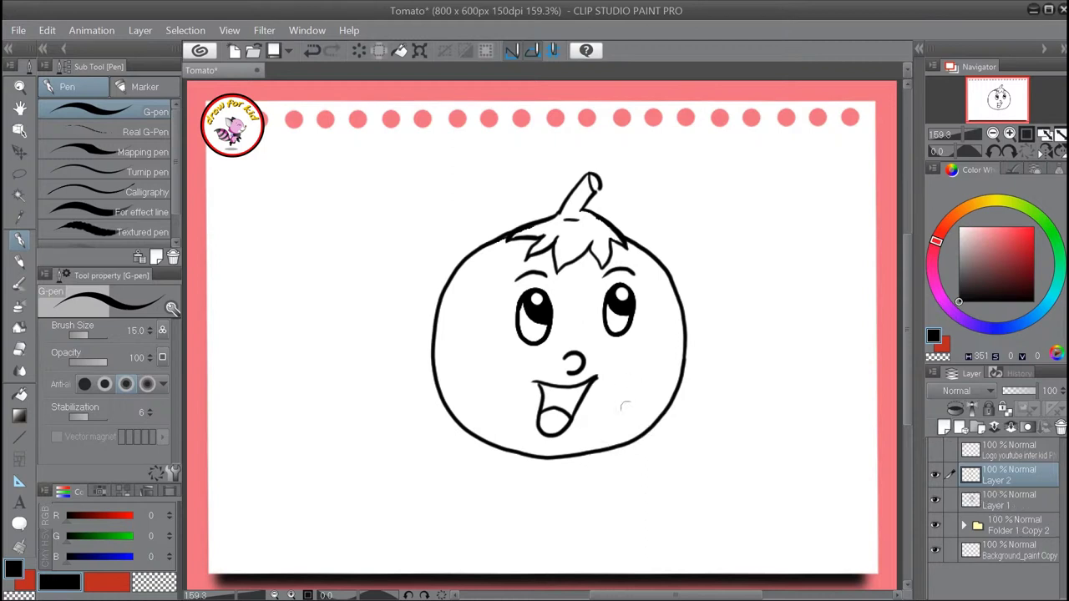
mouse_move(601, 462)
mouse_down()
mouse_move(629, 416)
mouse_move(672, 396)
mouse_move(692, 406)
mouse_move(677, 445)
mouse_up()
key(ctrl+z)
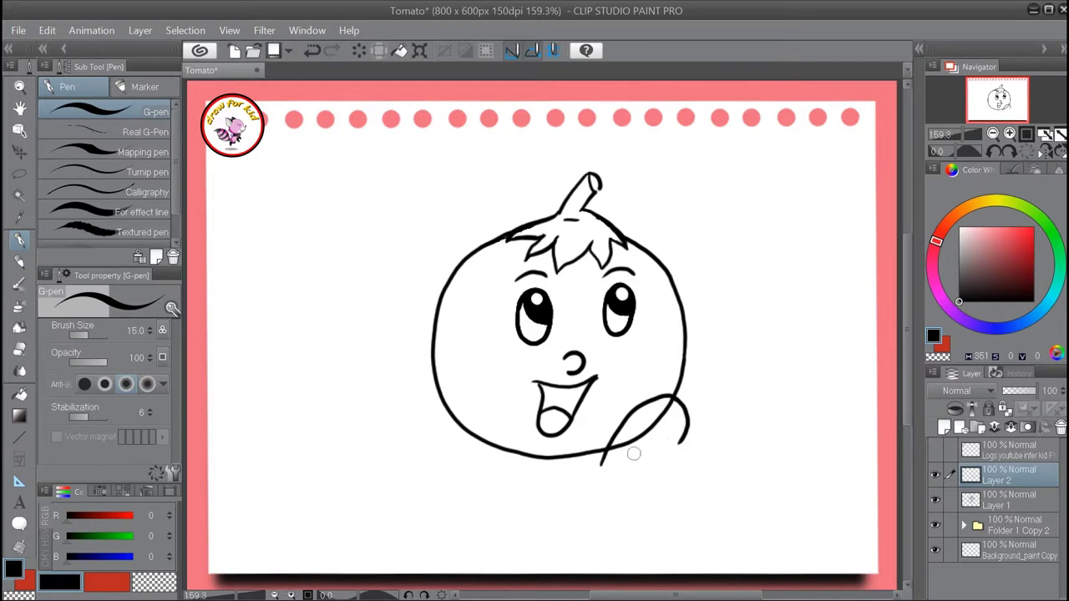
mouse_move(601, 458)
mouse_down()
mouse_move(632, 468)
mouse_move(683, 440)
mouse_up()
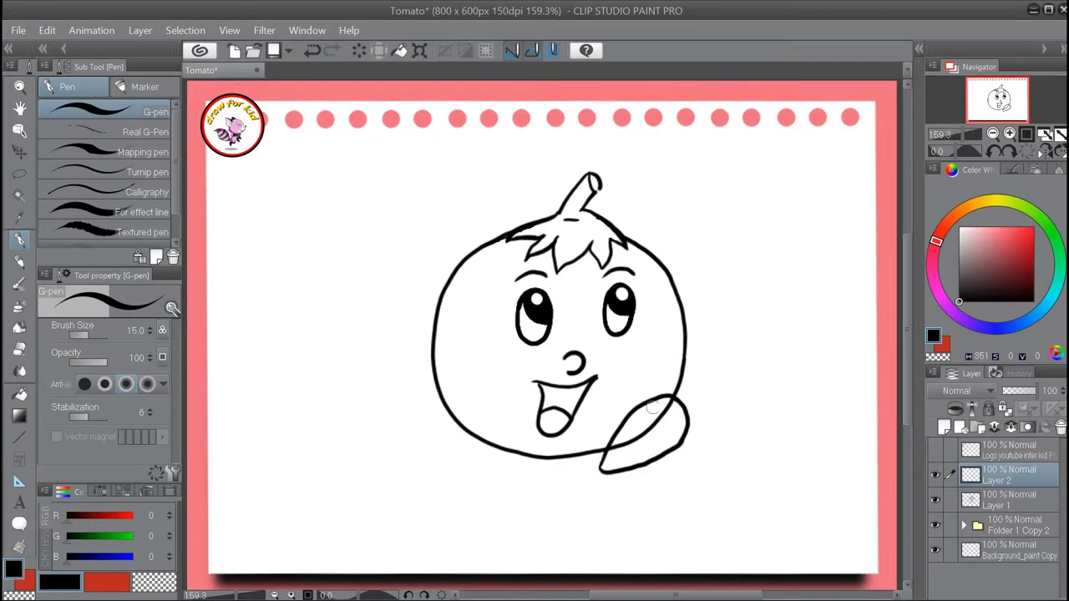
mouse_move(683, 425)
mouse_down()
mouse_move(657, 412)
mouse_move(611, 468)
mouse_up()
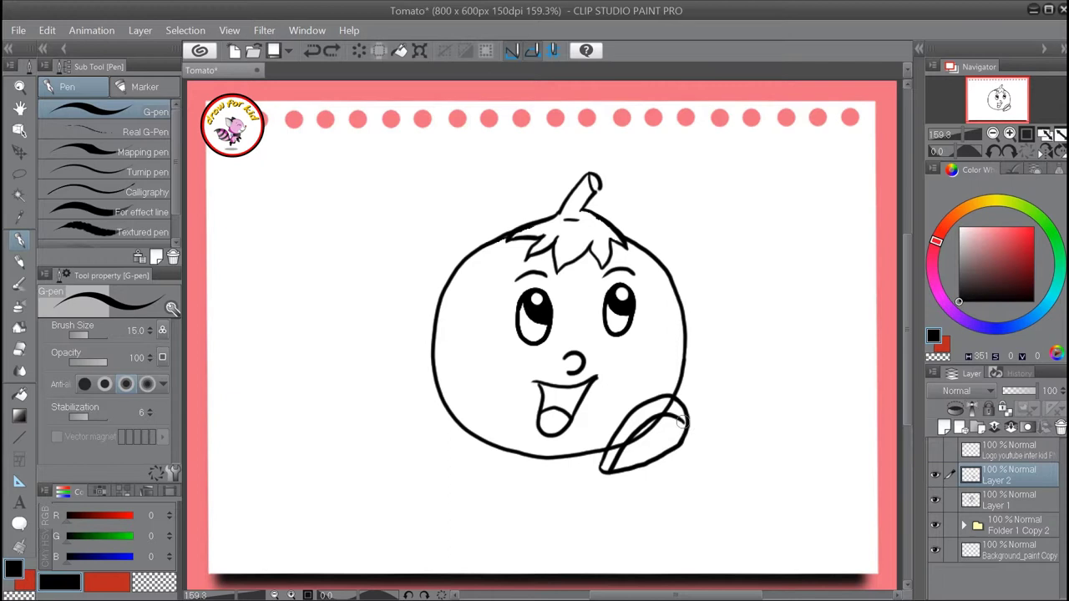
key(e)
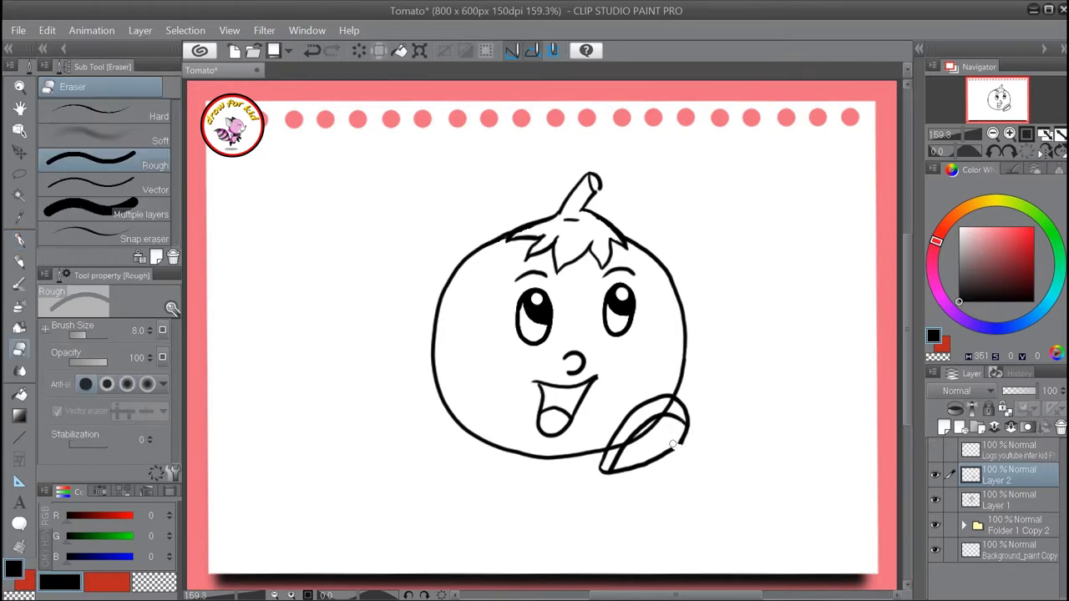
key(p)
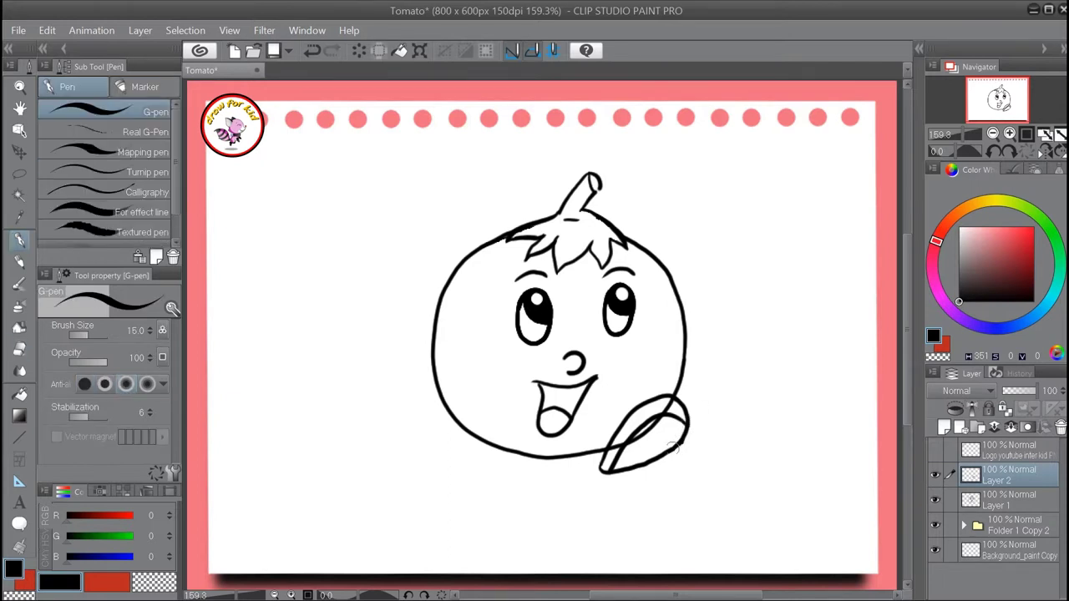
Erase the body outline showing through the raised foot on Layer 1 with the eraser at size 20.
key(e)
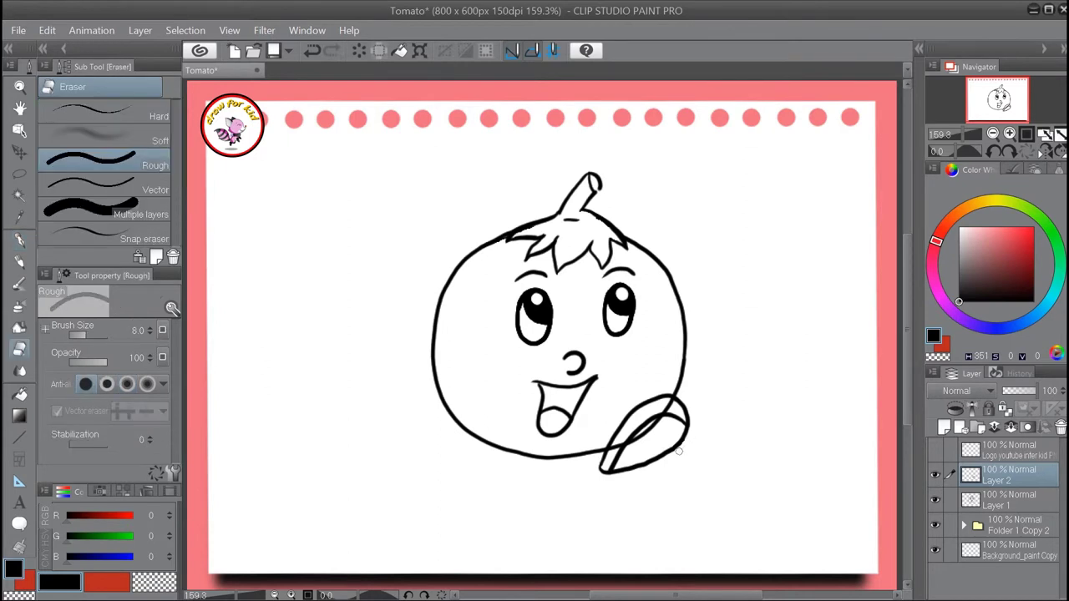
click(1002, 505)
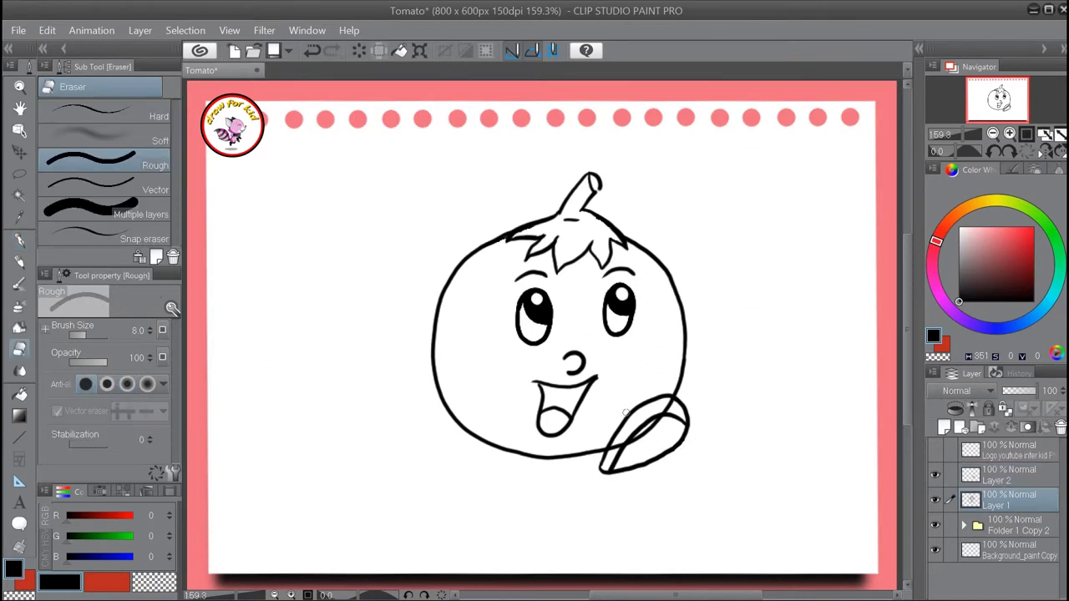
key(bracketright)
key(bracketright)
key(bracketright)
key(bracketright)
key(bracketright)
mouse_move(673, 408)
mouse_down()
mouse_move(628, 445)
mouse_move(619, 441)
mouse_up()
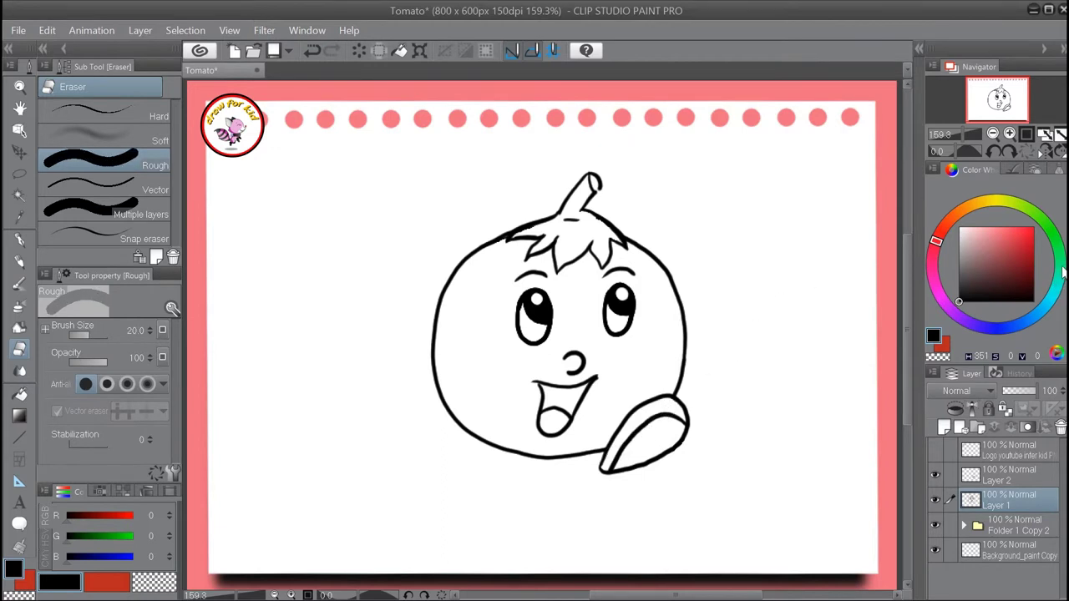
Draw the rounded second leg beneath the body on Layer 2.
click(999, 477)
key(p)
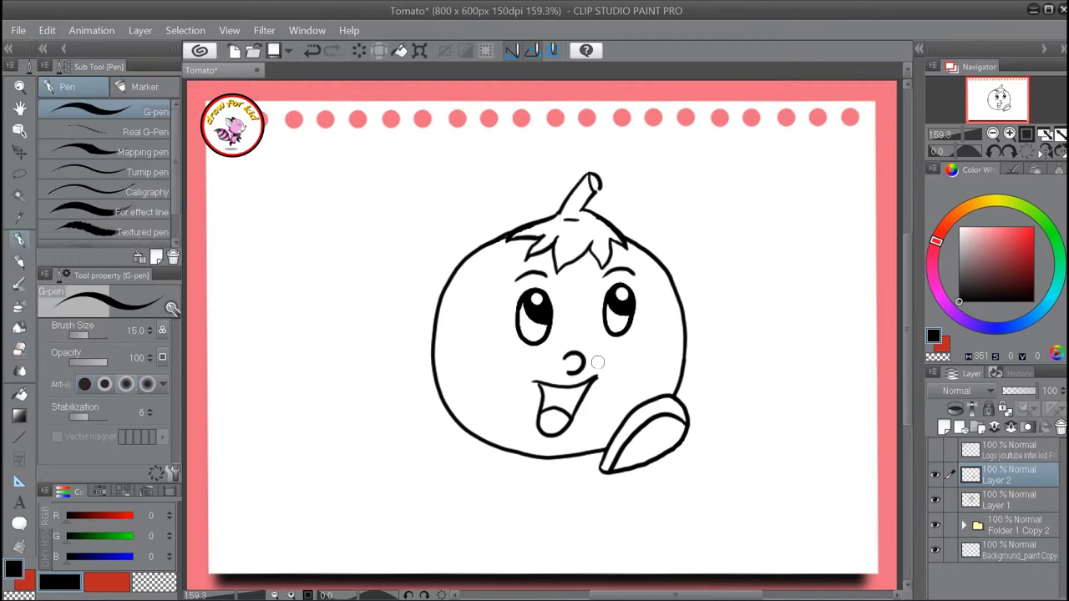
mouse_move(498, 449)
mouse_down()
mouse_move(488, 485)
mouse_move(505, 504)
mouse_move(533, 506)
mouse_move(557, 449)
mouse_up()
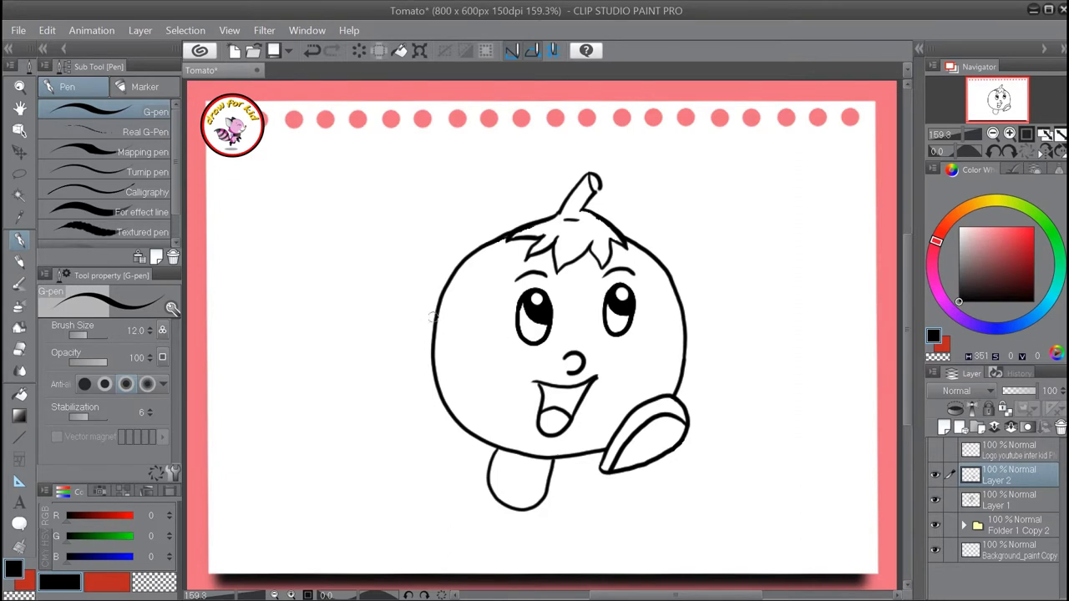
Draw a lowered arm with a rounded hand on the left side of the body.
mouse_move(436, 309)
mouse_down()
mouse_move(400, 377)
mouse_move(417, 395)
mouse_move(421, 373)
mouse_move(393, 394)
mouse_move(400, 419)
mouse_move(425, 412)
mouse_move(402, 375)
mouse_move(390, 407)
mouse_move(413, 419)
mouse_move(422, 391)
mouse_up()
key(ctrl+z)
key(ctrl+z)
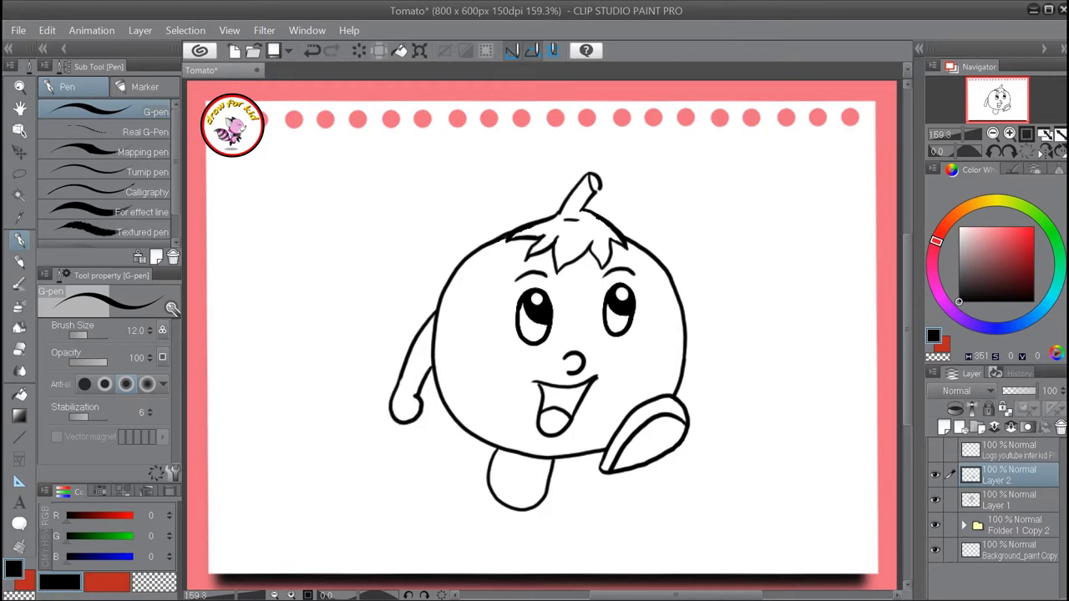
Draw a raised waving arm with a hand on the right side of the body and add glove lines across both wrists.
drag(673, 268, 725, 214)
mouse_move(685, 308)
mouse_down()
mouse_move(735, 228)
mouse_move(717, 203)
mouse_move(750, 186)
mouse_move(759, 205)
mouse_move(729, 242)
mouse_up()
key(e)
key(p)
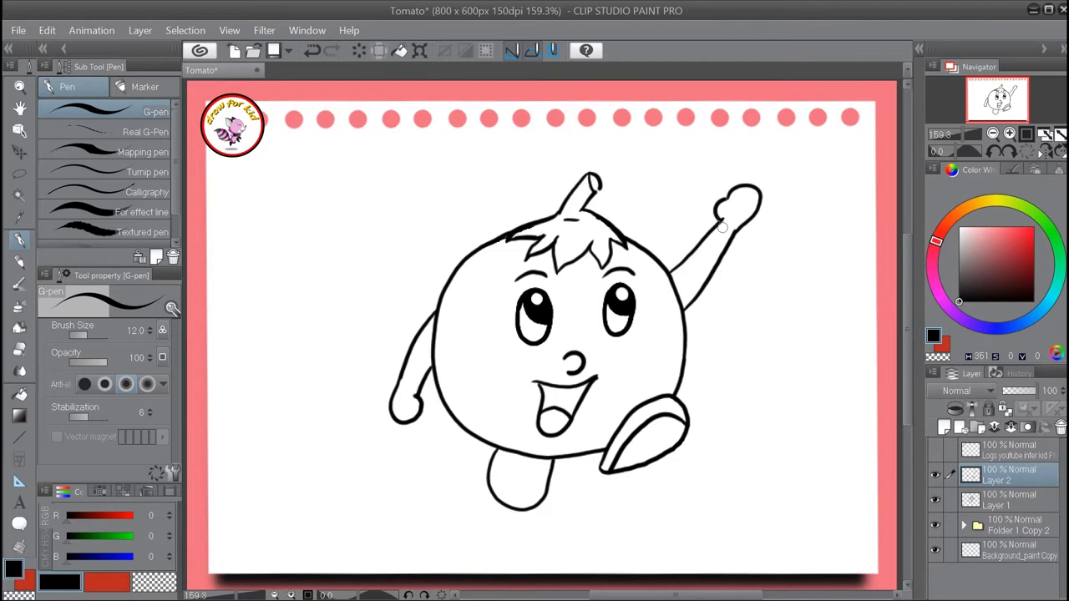
drag(716, 225, 731, 236)
drag(402, 376, 417, 383)
On a new layer below the line art, fill the sole, hands, stem and leaves dark green and the stem's cut end lighter green.
click(944, 427)
drag(1002, 475, 1014, 534)
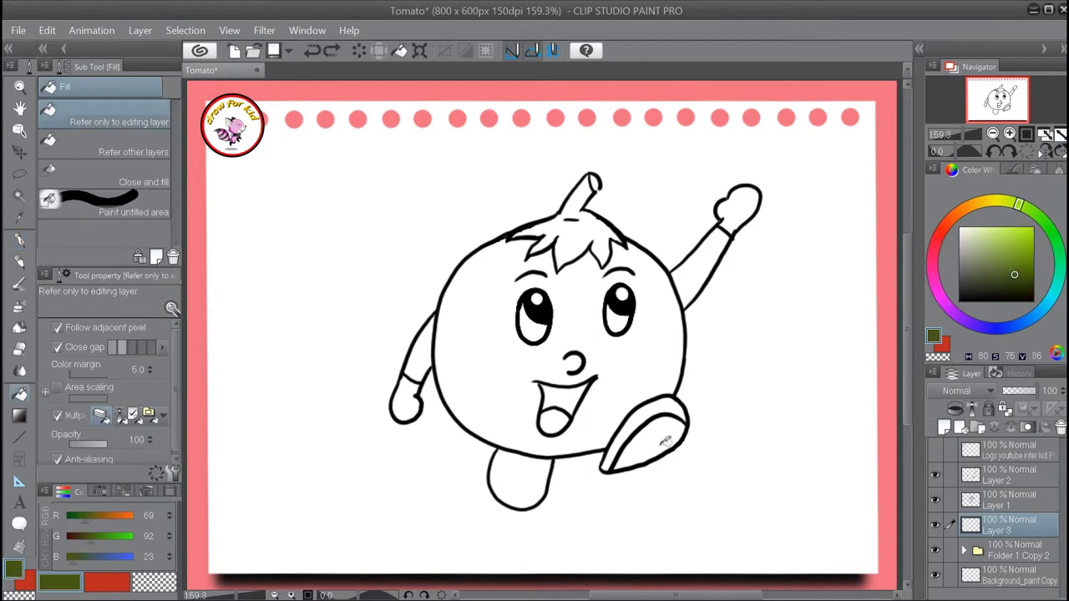
click(665, 433)
click(736, 202)
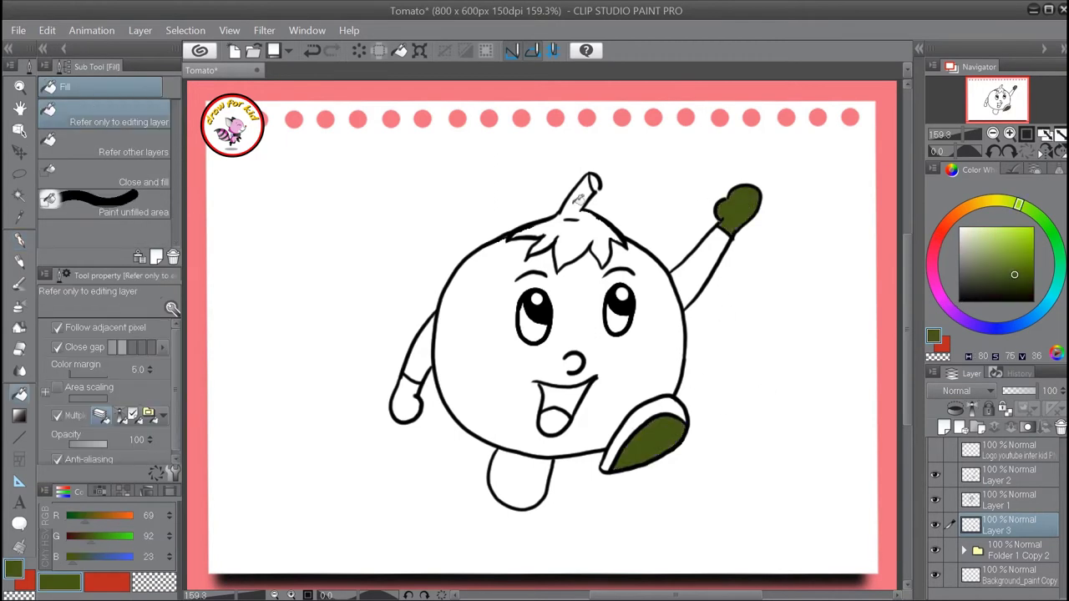
click(583, 199)
click(409, 391)
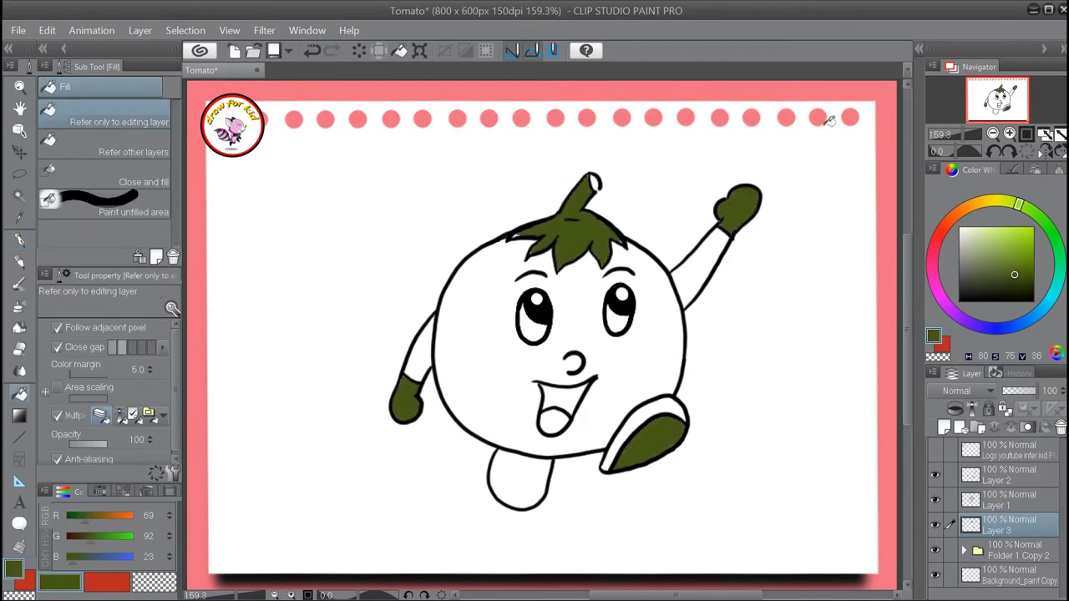
mouse_move(1014, 274)
mouse_down()
mouse_move(997, 232)
mouse_move(1010, 251)
mouse_up()
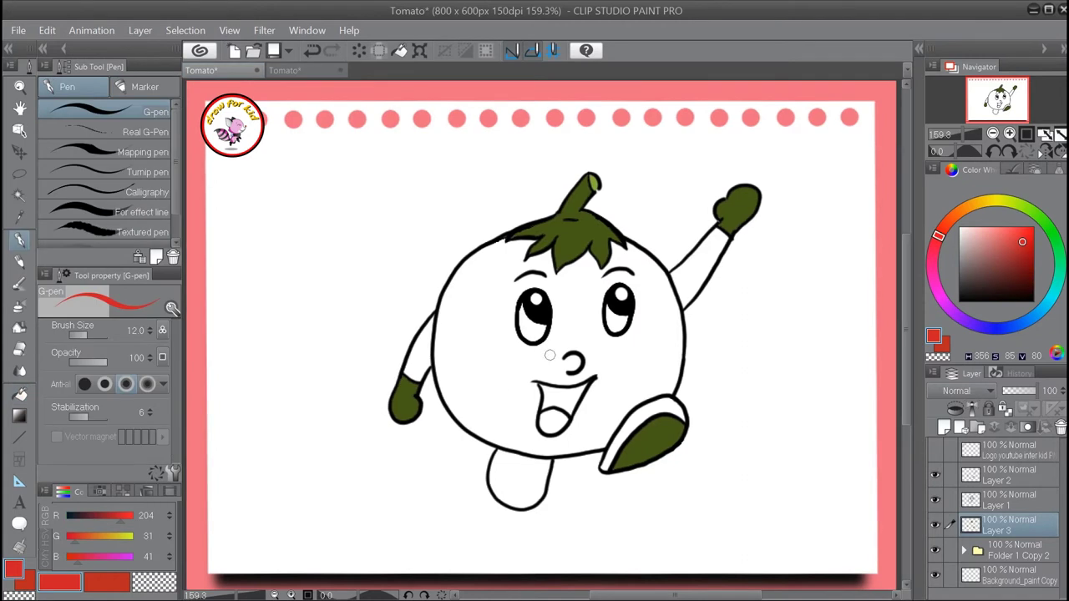
Fill the body, both arms and the lower leg with red (RGB 204, 31, 41).
key(g)
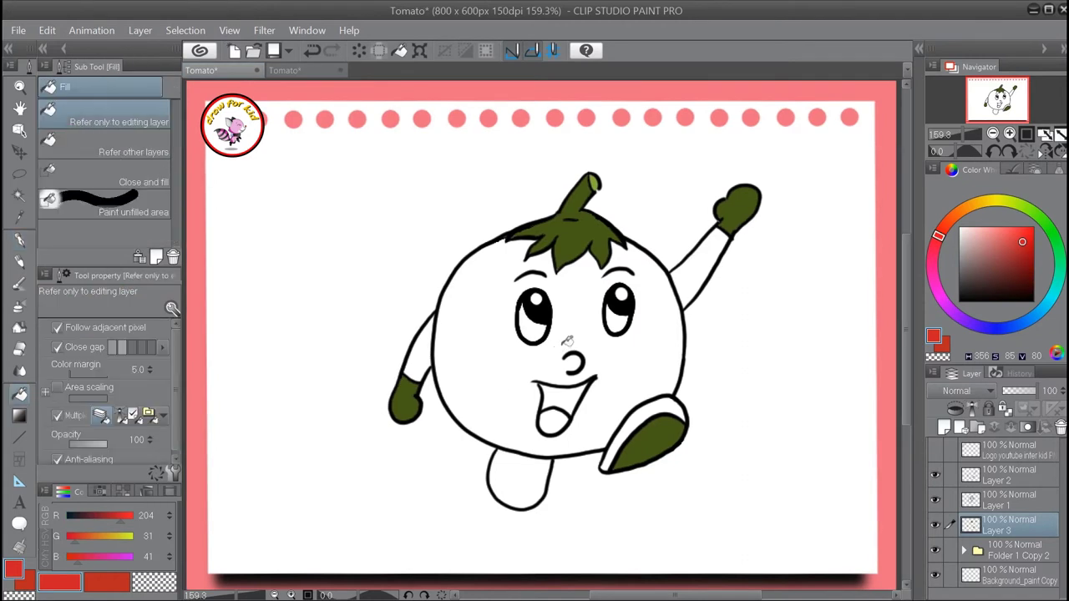
click(641, 361)
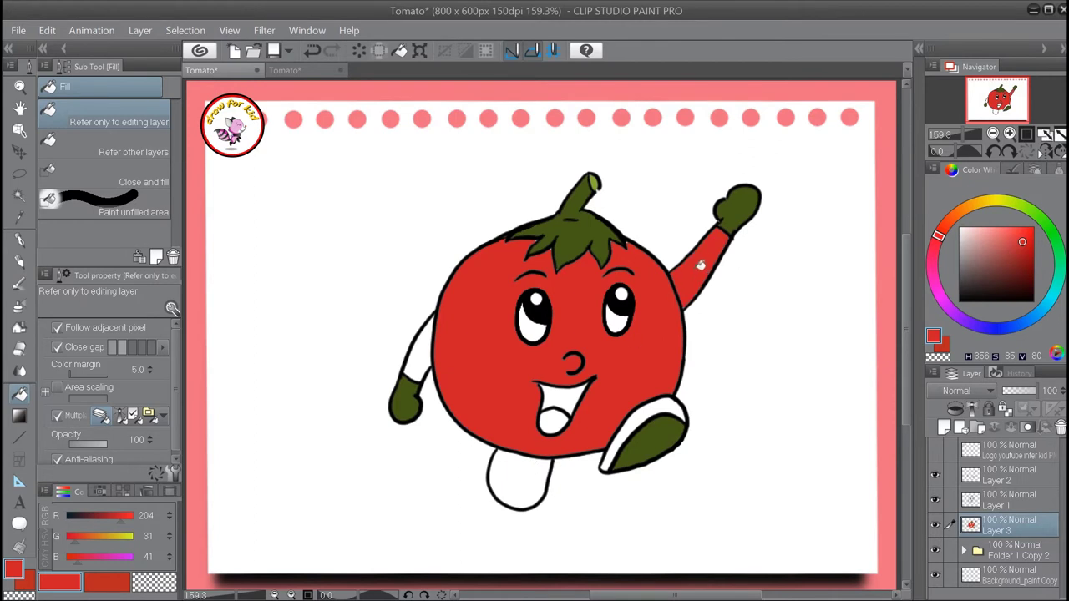
click(528, 481)
click(428, 360)
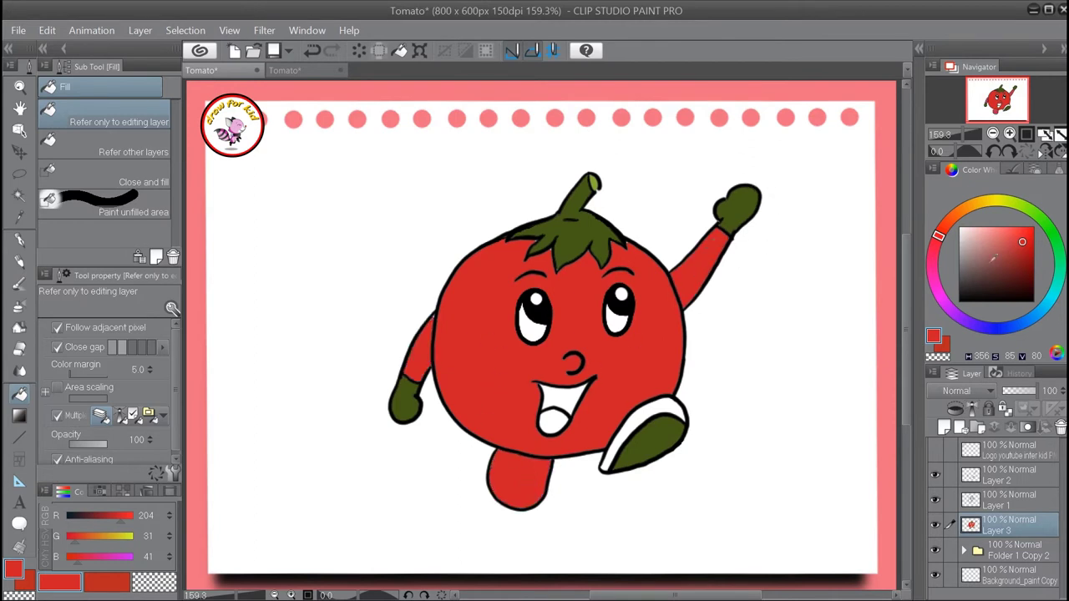
Fill the tongue with orange.
drag(945, 241, 955, 216)
click(1019, 234)
click(564, 420)
click(1020, 244)
click(1019, 258)
click(559, 401)
key(ctrl+z)
Fill the inside of the mouth with pink (RGB 255, 103, 123) and the upper part of the raised foot with the body's red.
drag(955, 216, 943, 234)
click(1007, 232)
click(942, 233)
click(938, 240)
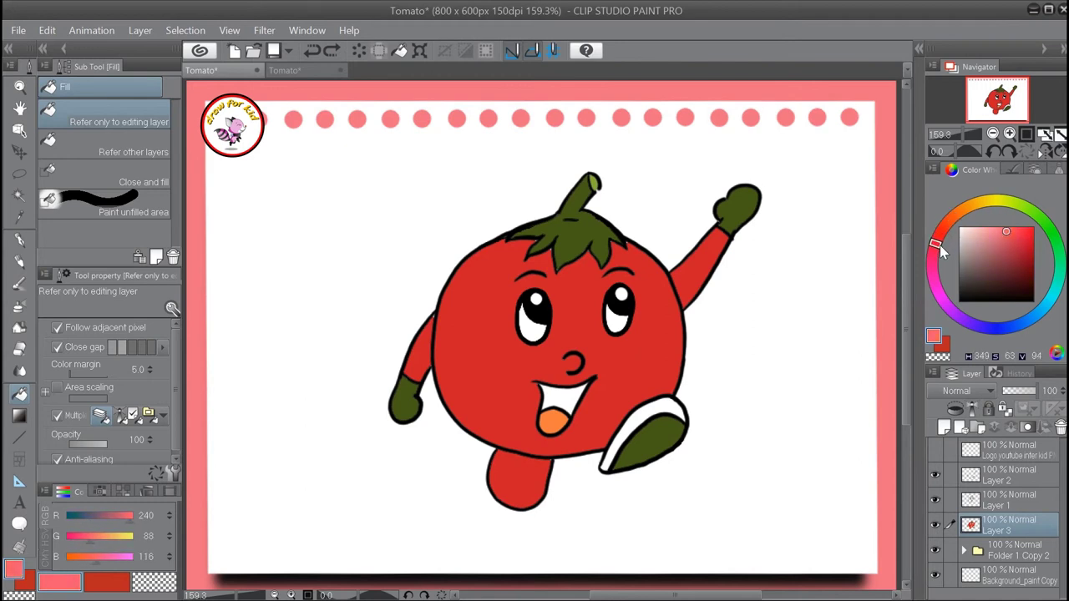
click(999, 235)
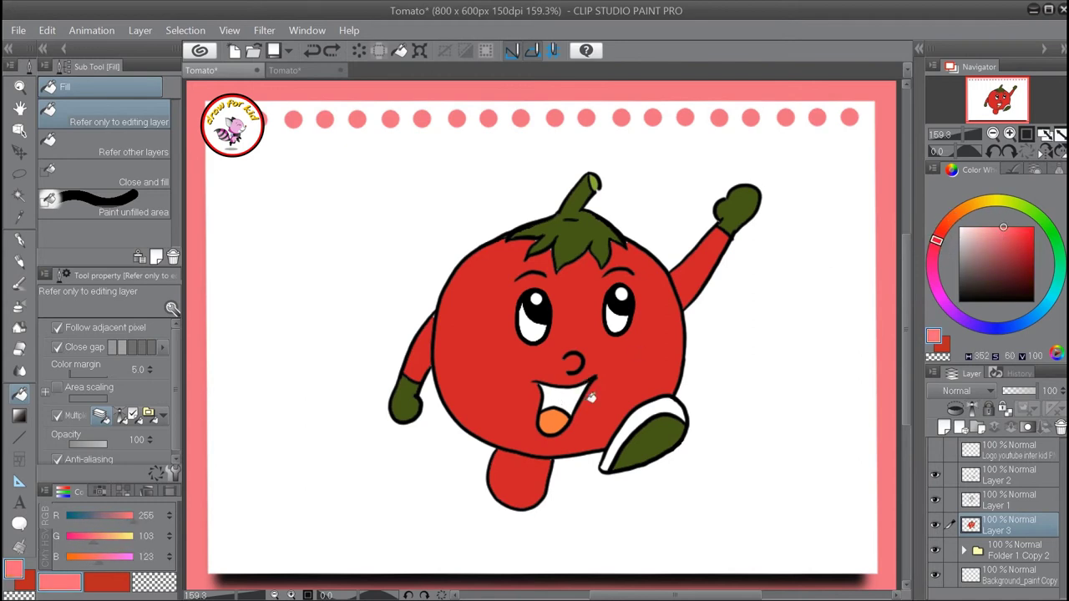
click(572, 393)
alt+click(674, 339)
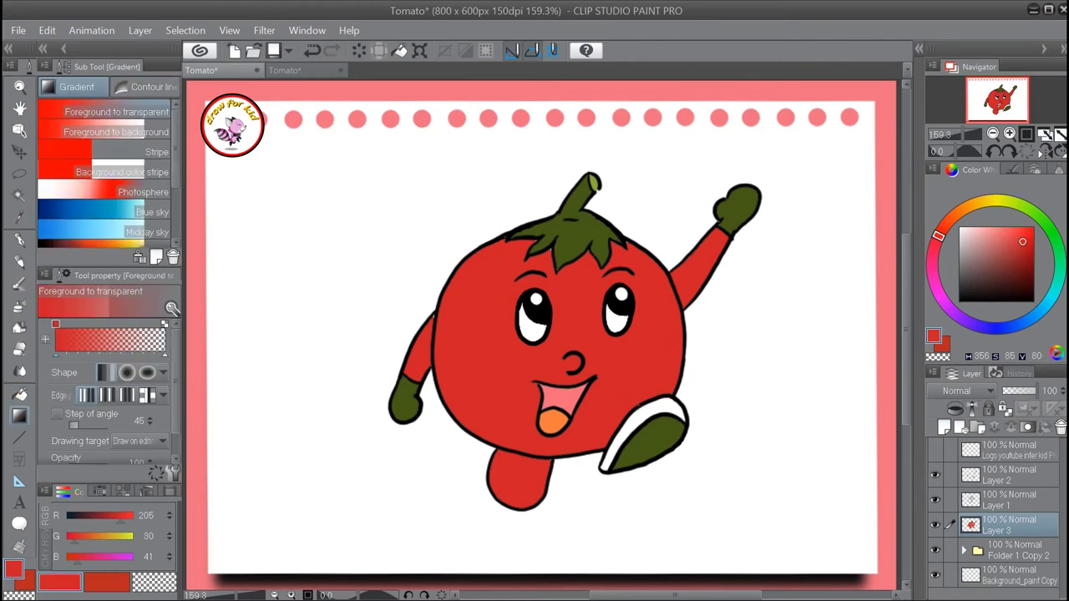
click(676, 402)
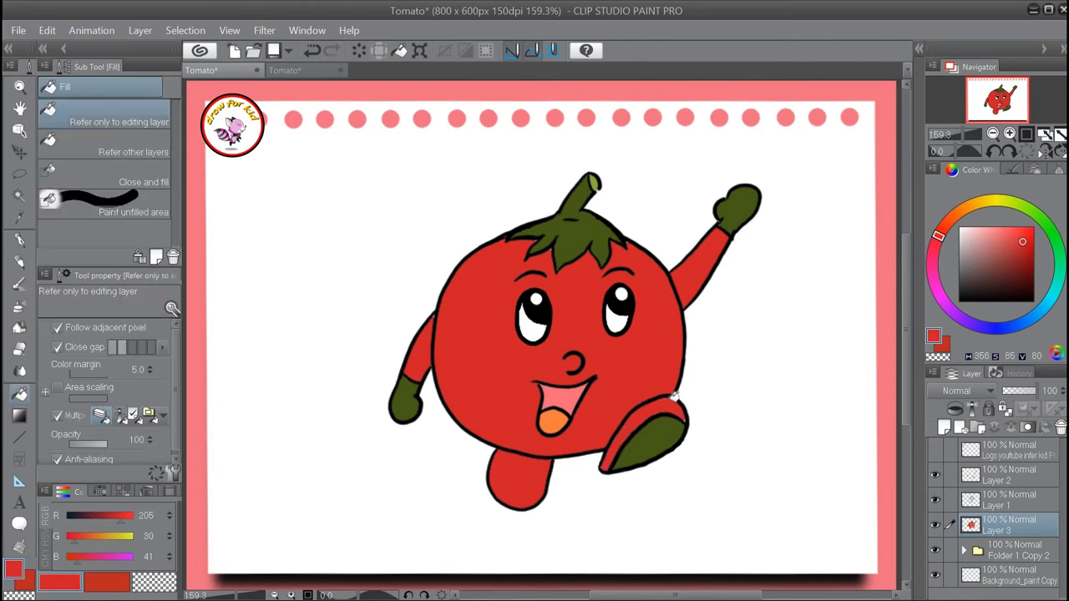
Dot small black freckles on both cheeks on Layer 2 with the G-pen.
key(p)
click(498, 368)
click(491, 373)
click(515, 357)
click(482, 370)
click(504, 389)
click(631, 361)
click(643, 344)
click(654, 345)
click(637, 359)
click(666, 355)
key(ctrl+z)
click(655, 361)
click(628, 357)
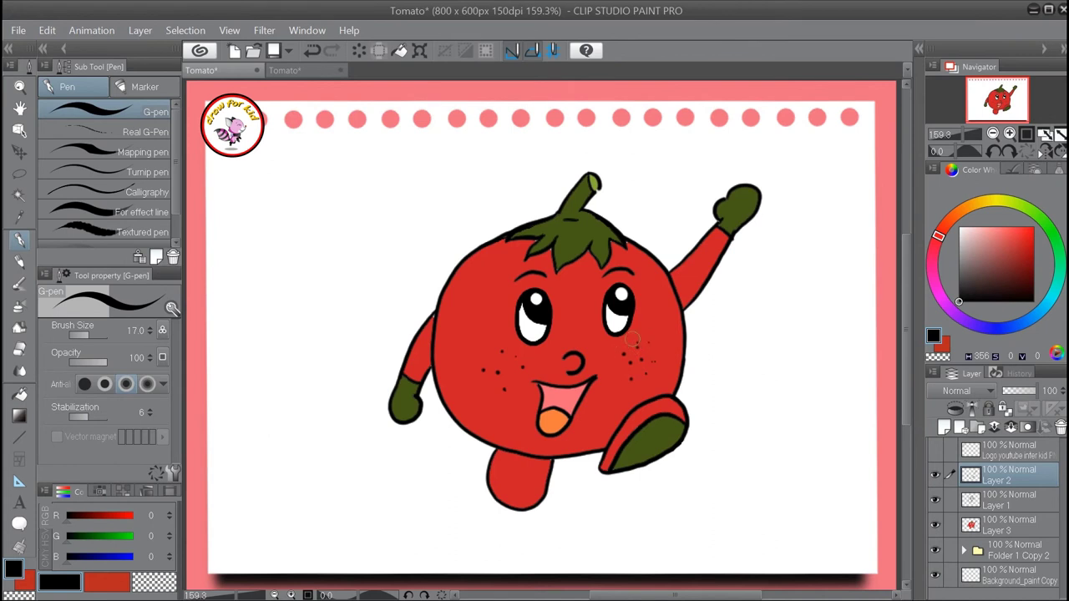